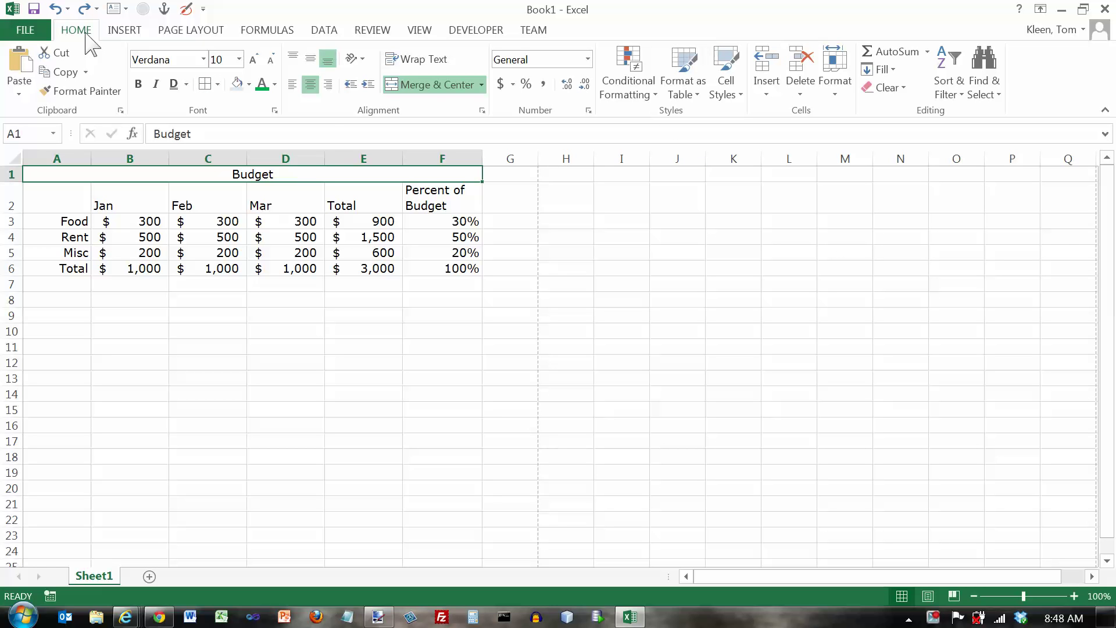
Give the Budget heading in A1 the 18-point Title cell style, then select headers B2:F2.
{"action": "left_click", "coordinate": [739, 99]}
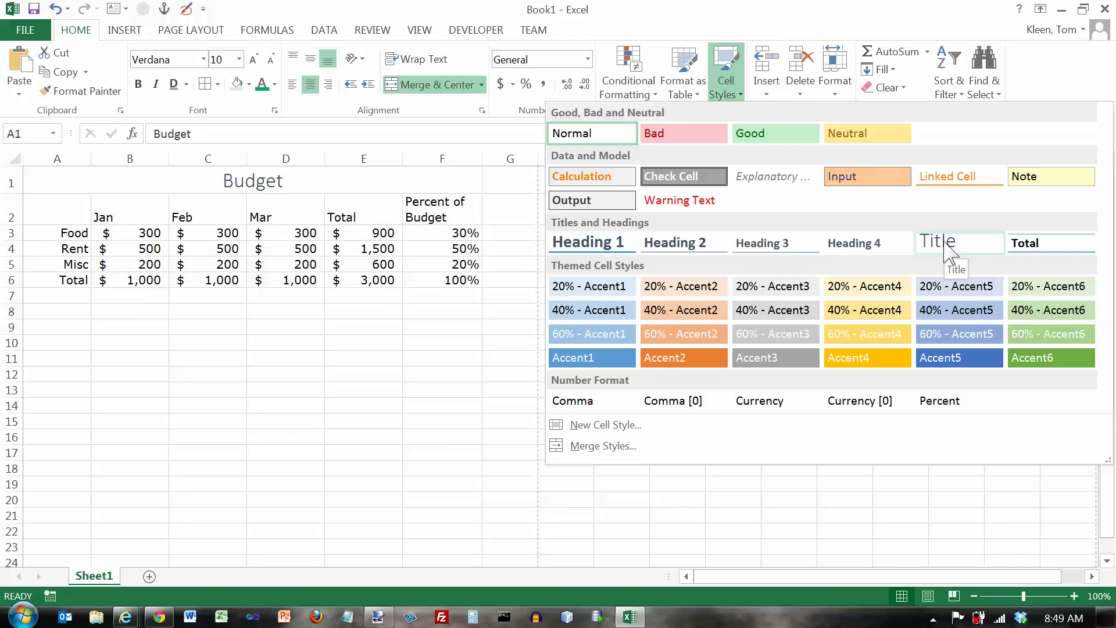
{"action": "left_click", "coordinate": [947, 248]}
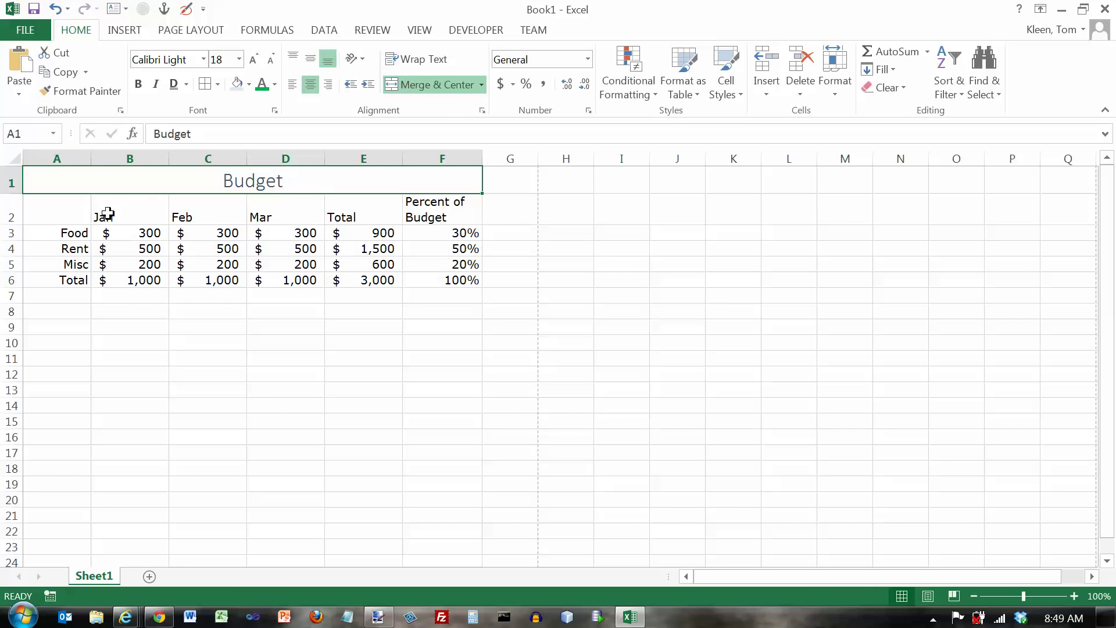
{"action": "left_click_drag", "start_coordinate": [108, 214], "coordinate": [424, 212]}
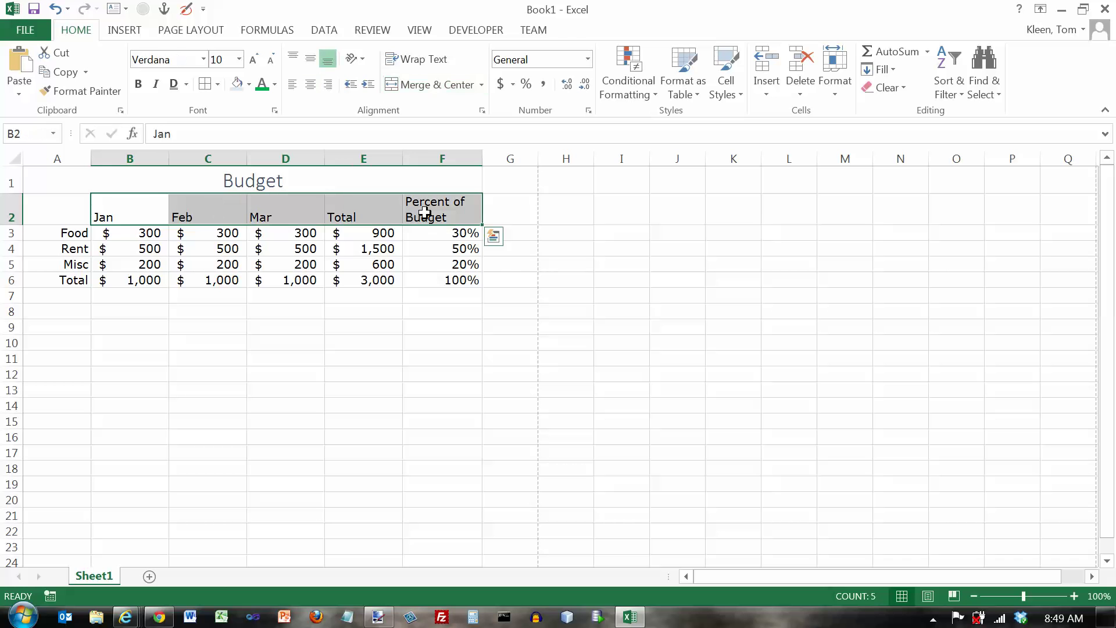
Apply Heading 3 to the Jan through Percent of Budget headers in B2:F2.
{"action": "left_click", "coordinate": [739, 98]}
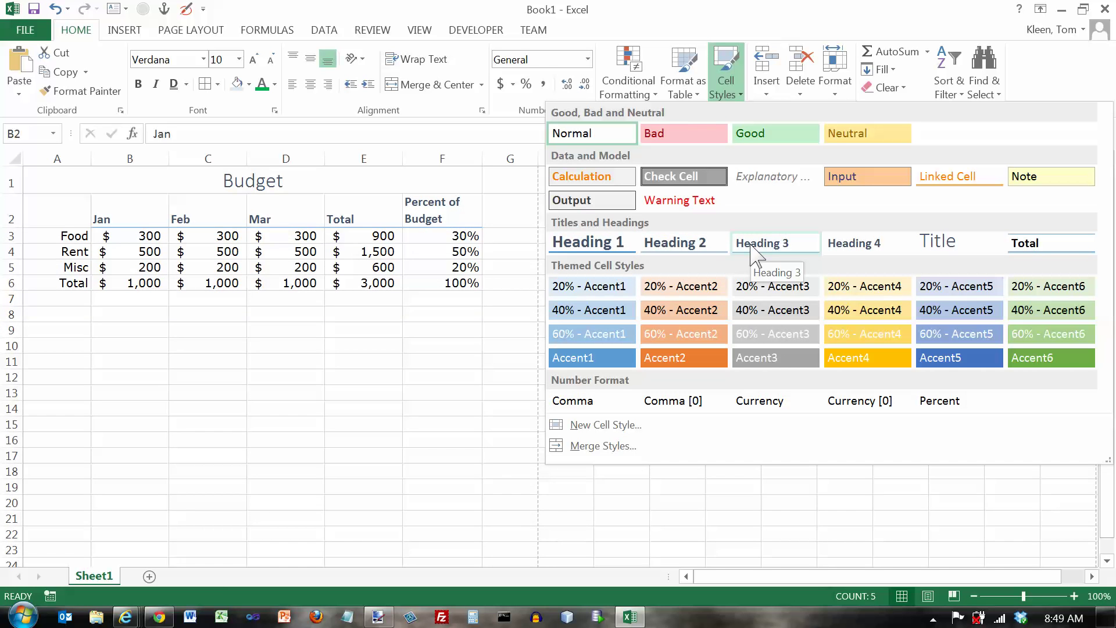
{"action": "left_click", "coordinate": [750, 243]}
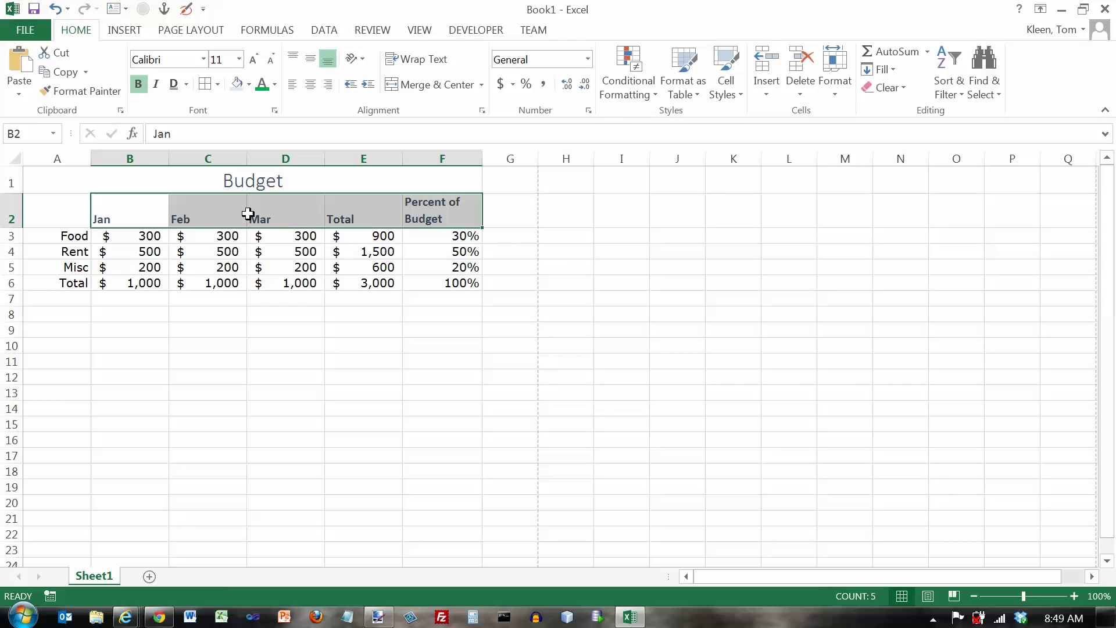
{"action": "left_click", "coordinate": [578, 265]}
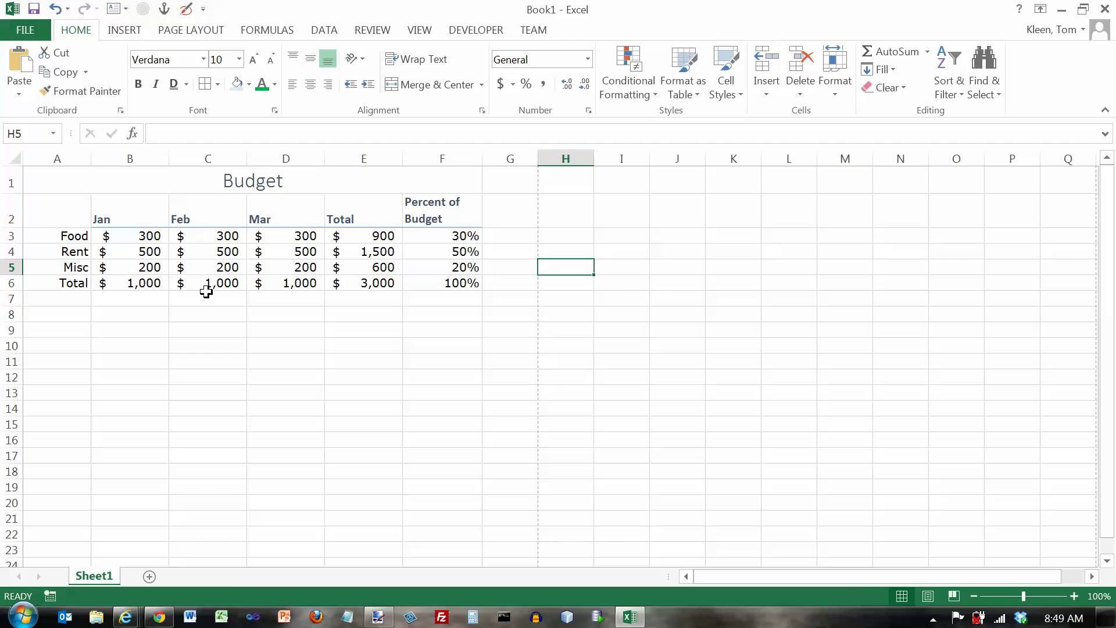
Apply Heading 4 to the row labels Food, Rent, Misc and Total in A3:A6.
{"action": "left_click_drag", "start_coordinate": [63, 238], "coordinate": [68, 281]}
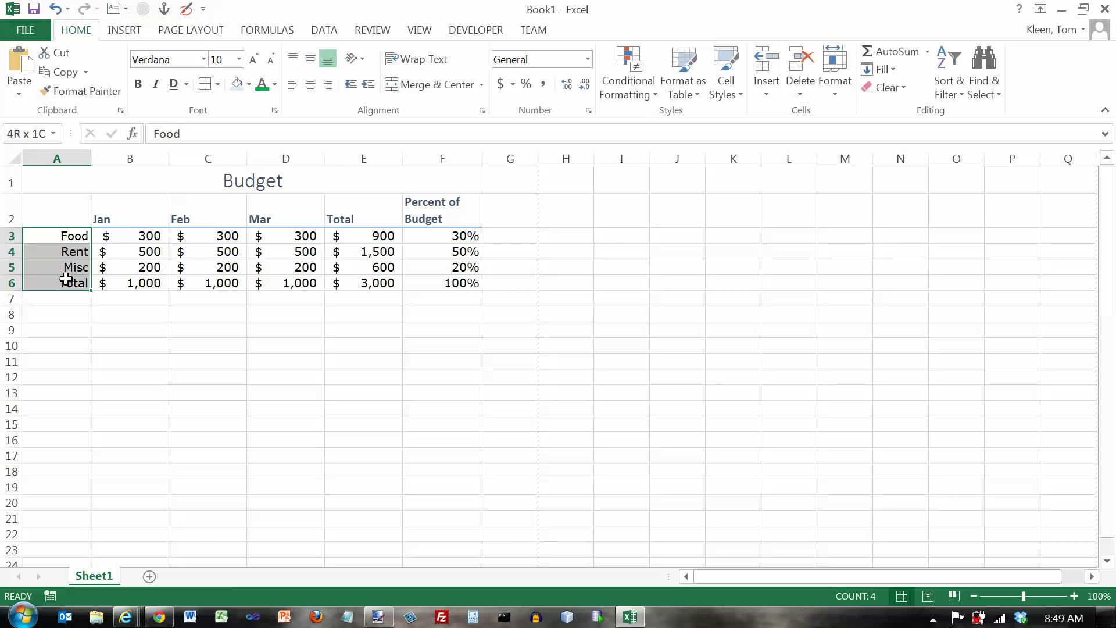
{"action": "left_click", "coordinate": [742, 101]}
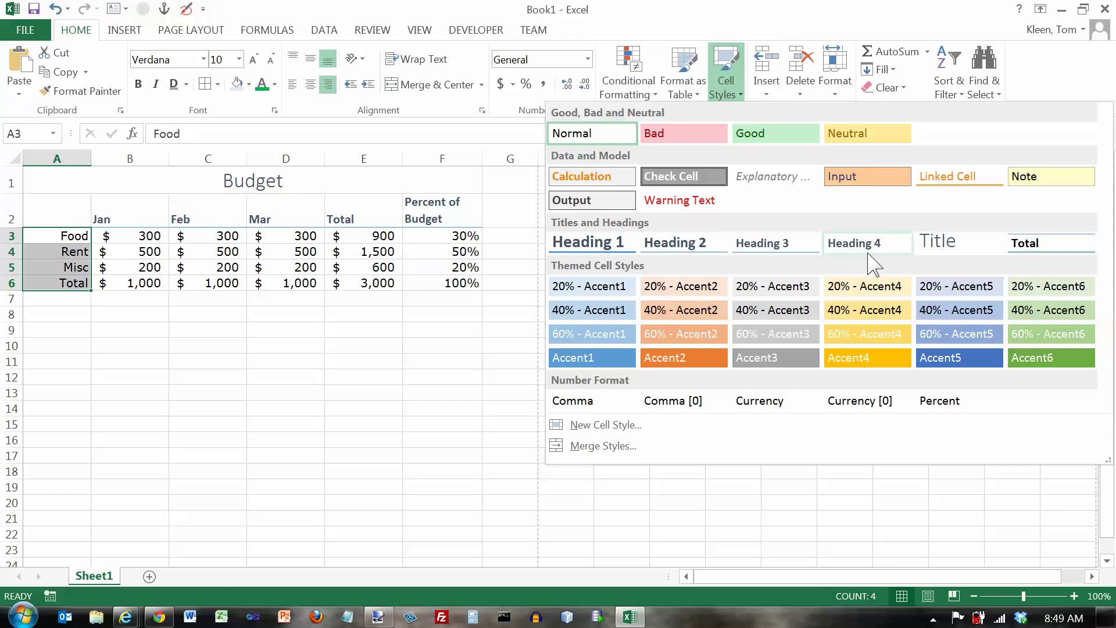
{"action": "left_click", "coordinate": [852, 244]}
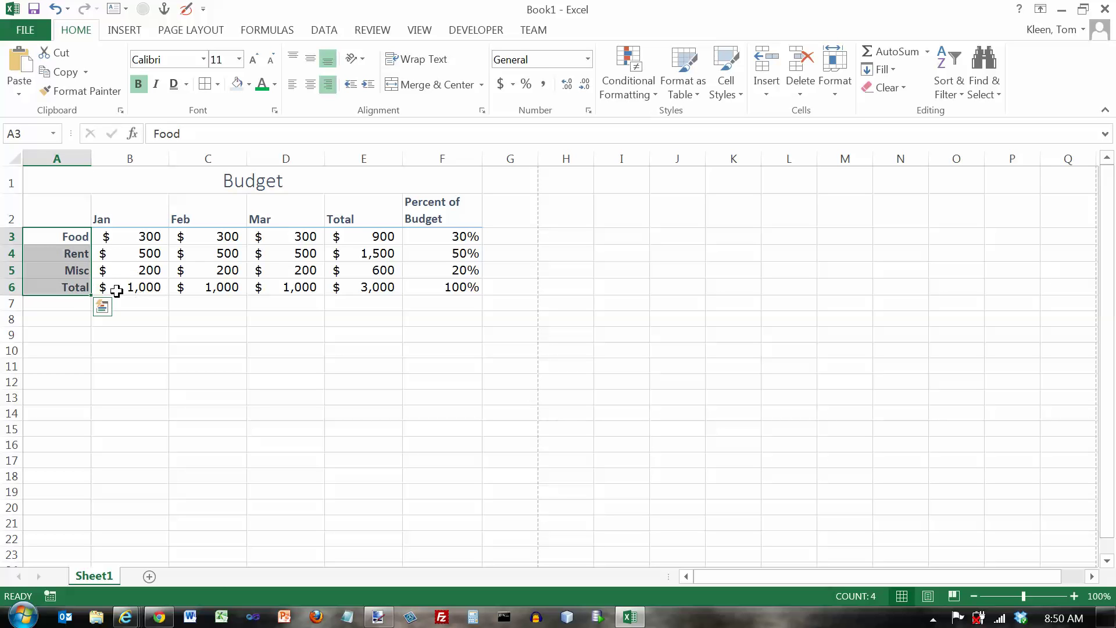
{"action": "left_click_drag", "start_coordinate": [116, 291], "coordinate": [455, 289]}
Apply the Total style to the row 6 totals, adding bold text with top and bottom borders.
{"action": "left_click", "coordinate": [740, 95]}
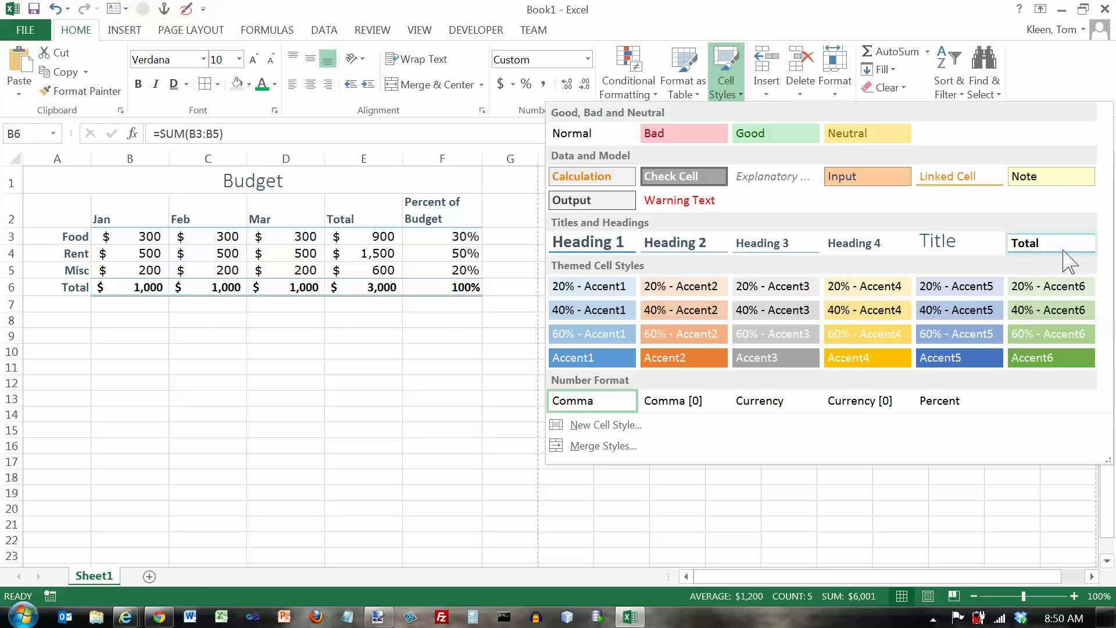
{"action": "left_click", "coordinate": [1041, 255]}
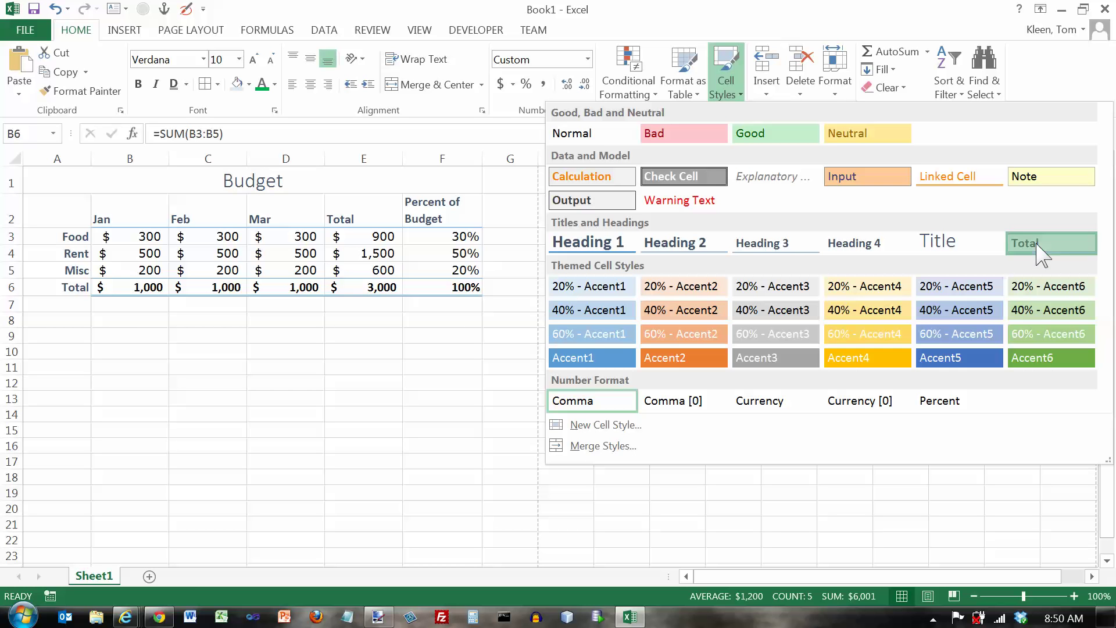
{"action": "left_click", "coordinate": [610, 306]}
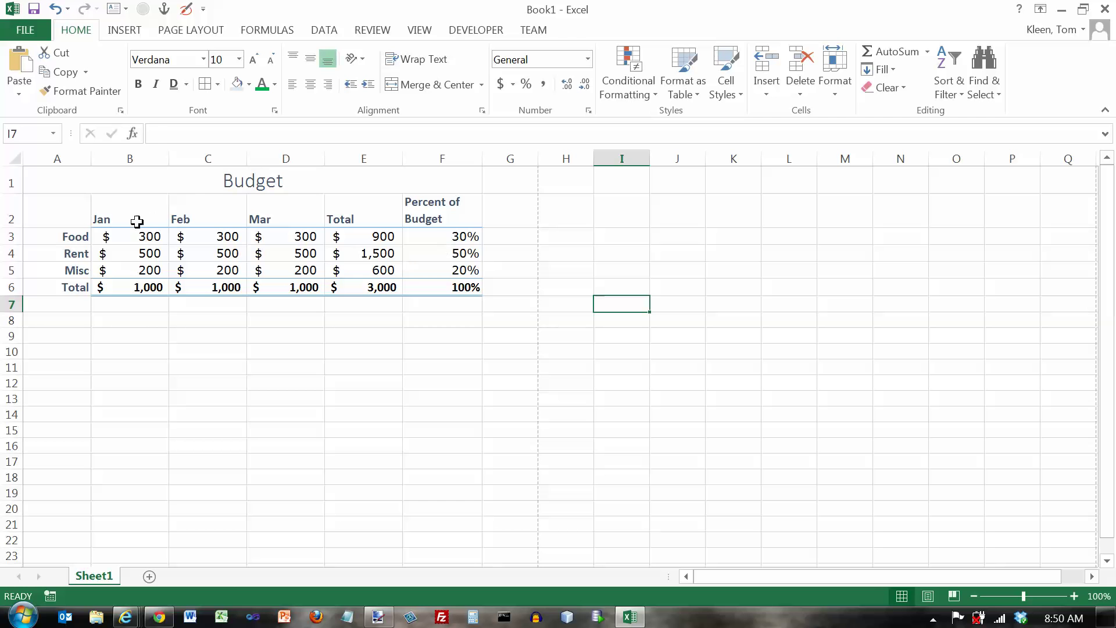
{"action": "left_click", "coordinate": [204, 184]}
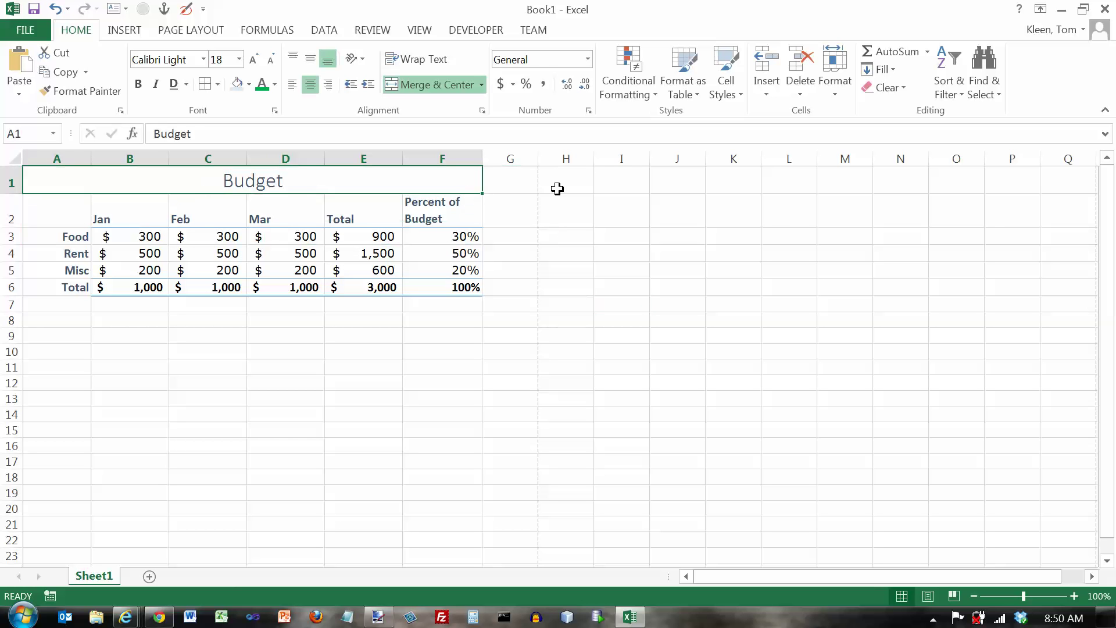
{"action": "left_click", "coordinate": [743, 103]}
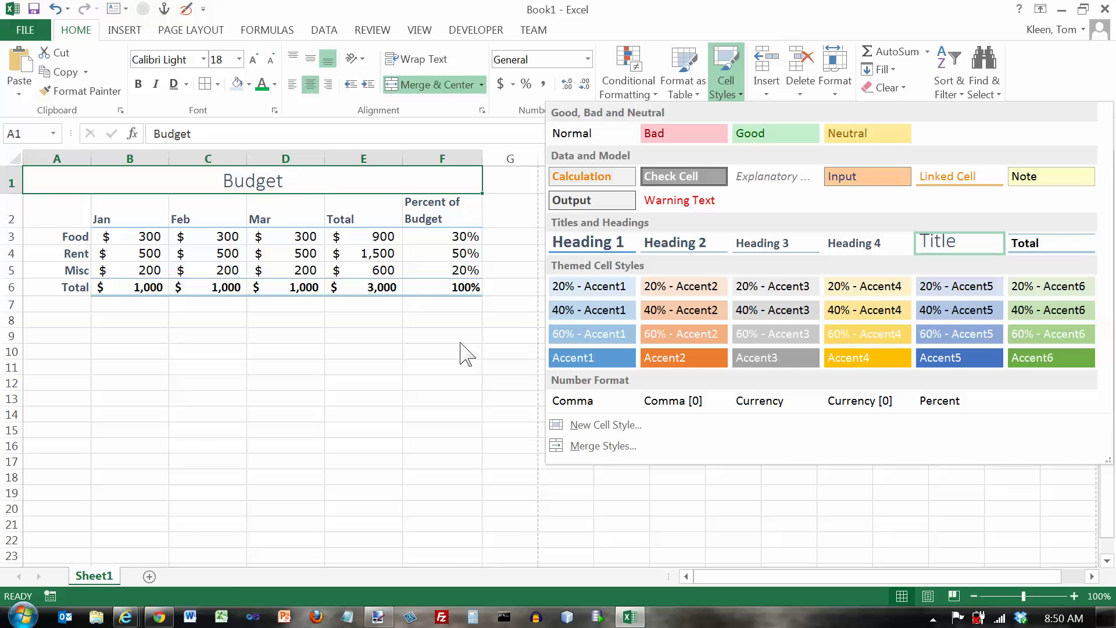
{"action": "left_click", "coordinate": [502, 322]}
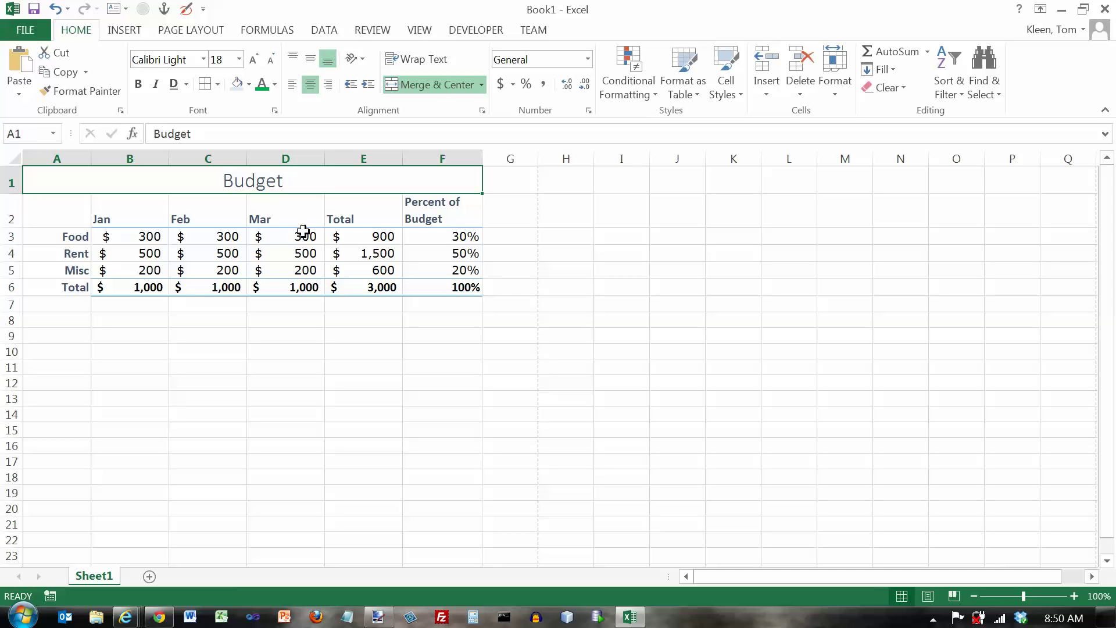
{"action": "left_click", "coordinate": [173, 33]}
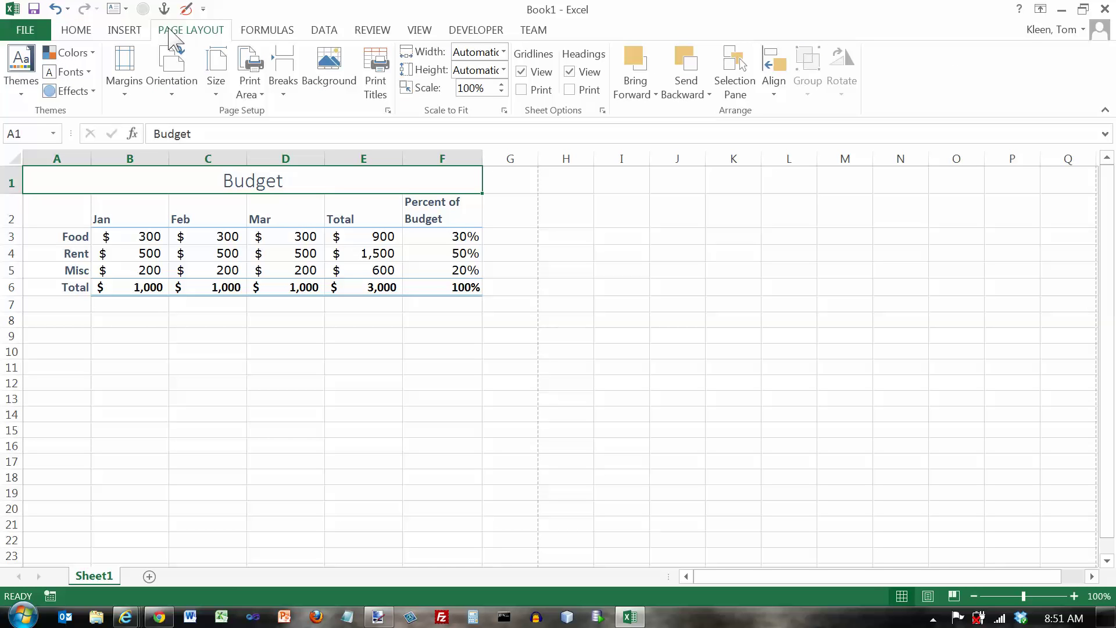
Browse the document themes list and leave it without changing, keeping the Office theme.
{"action": "left_click", "coordinate": [22, 93]}
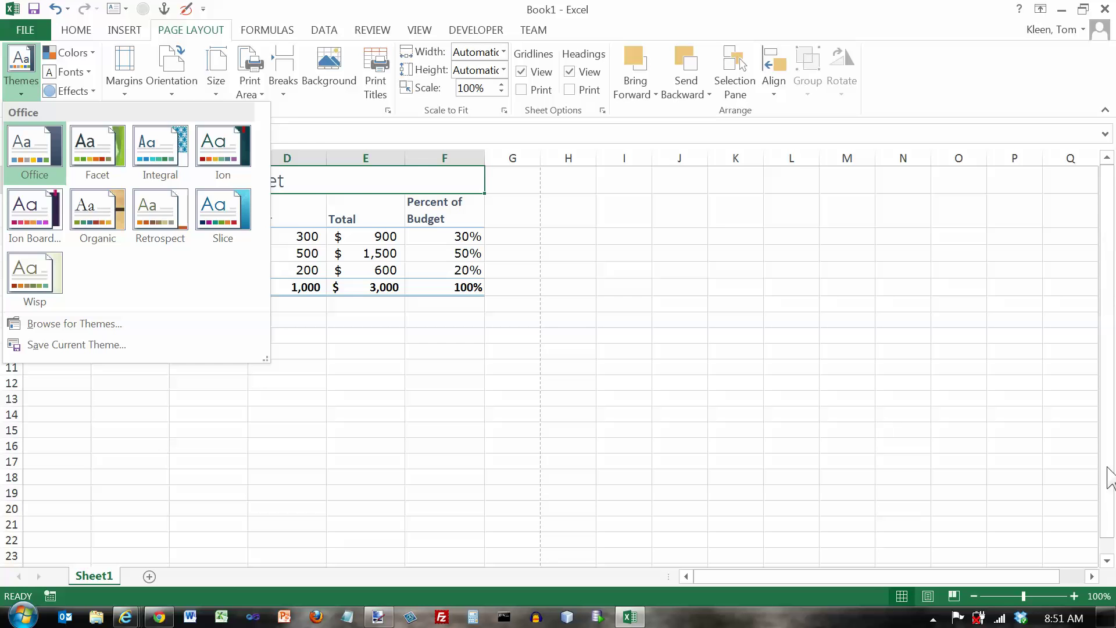
{"action": "left_click", "coordinate": [1108, 562]}
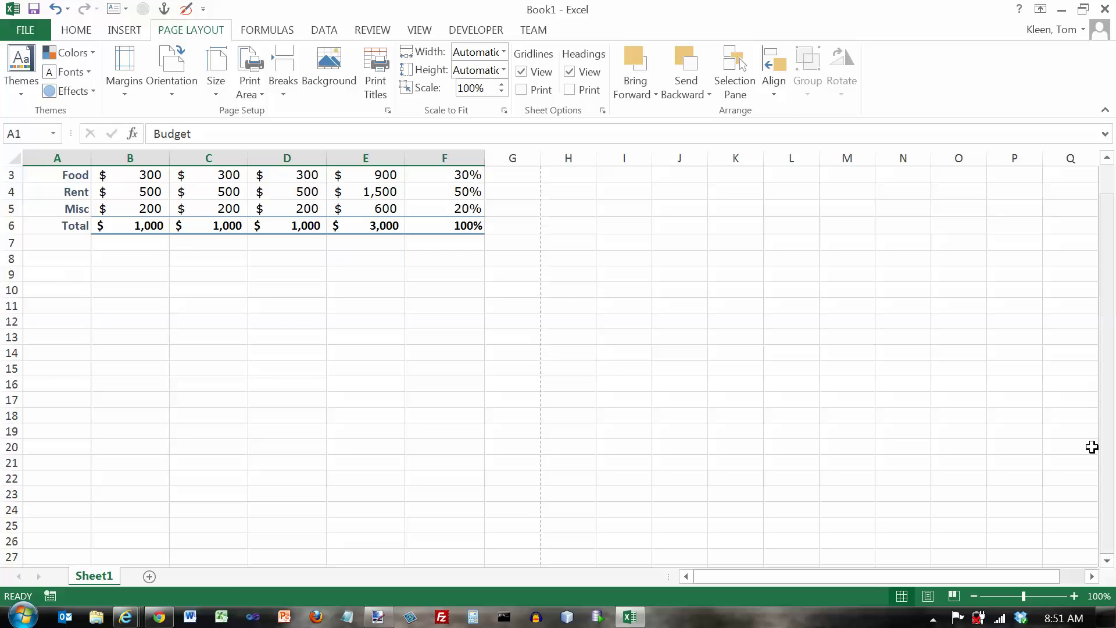
{"action": "left_click", "coordinate": [1107, 158]}
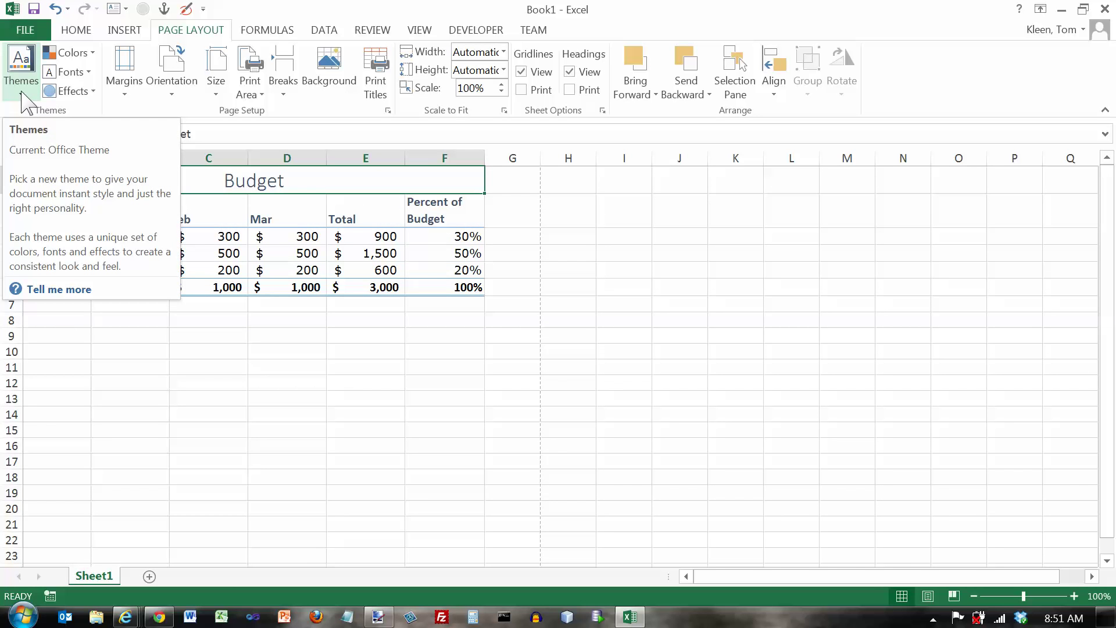
{"action": "left_click", "coordinate": [87, 54]}
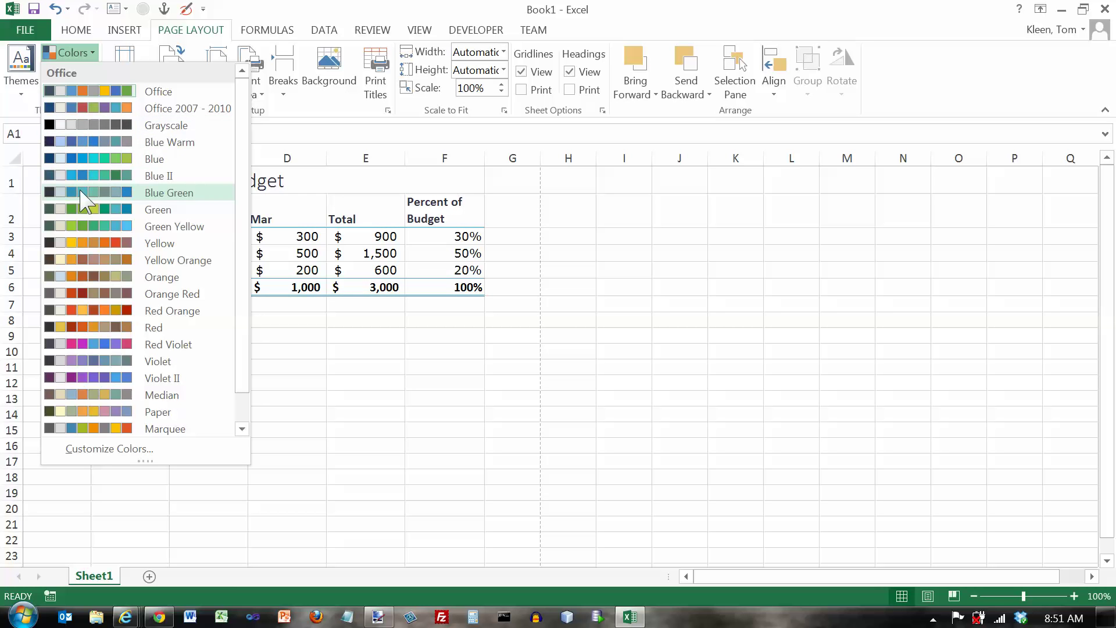
Switch theme colours to Red Orange and preview the recoloured Cell Styles gallery.
{"action": "left_click", "coordinate": [86, 311]}
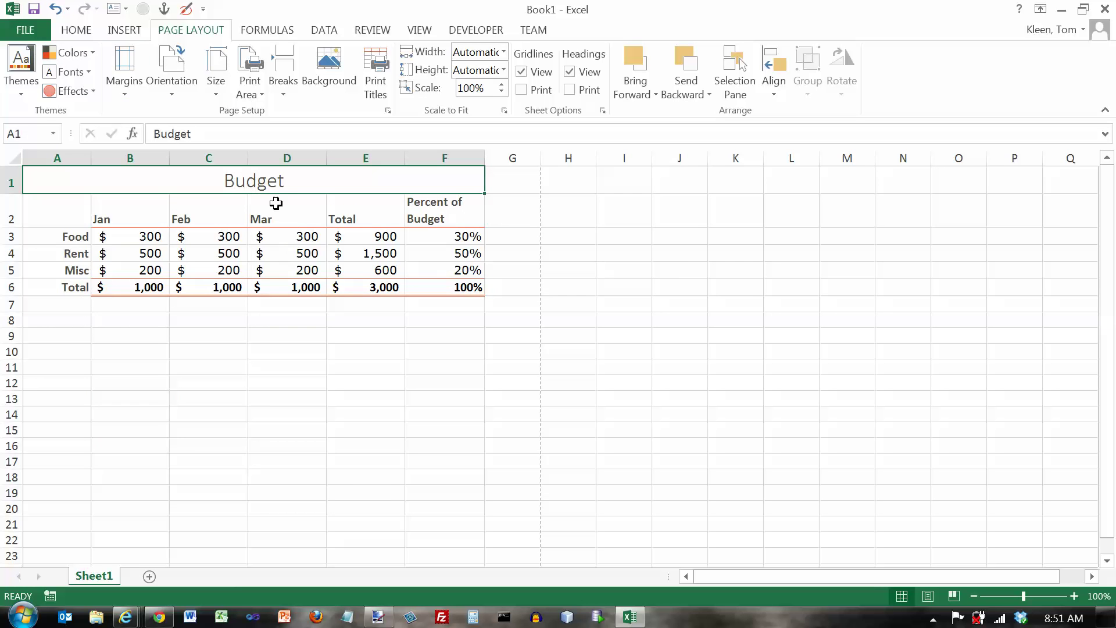
{"action": "left_click", "coordinate": [79, 31]}
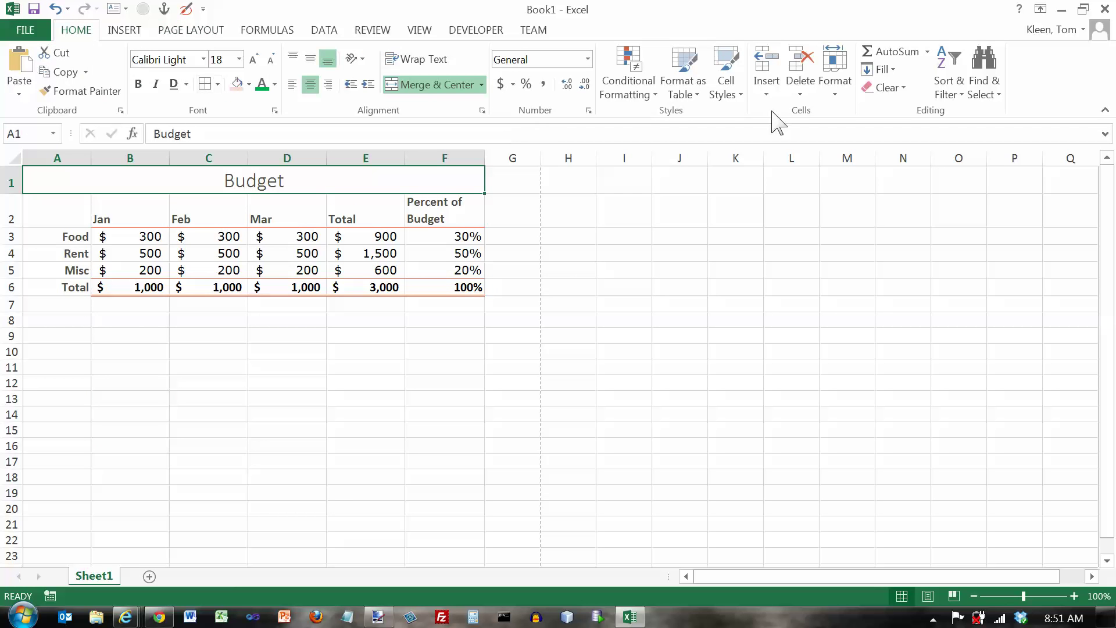
{"action": "left_click", "coordinate": [739, 100]}
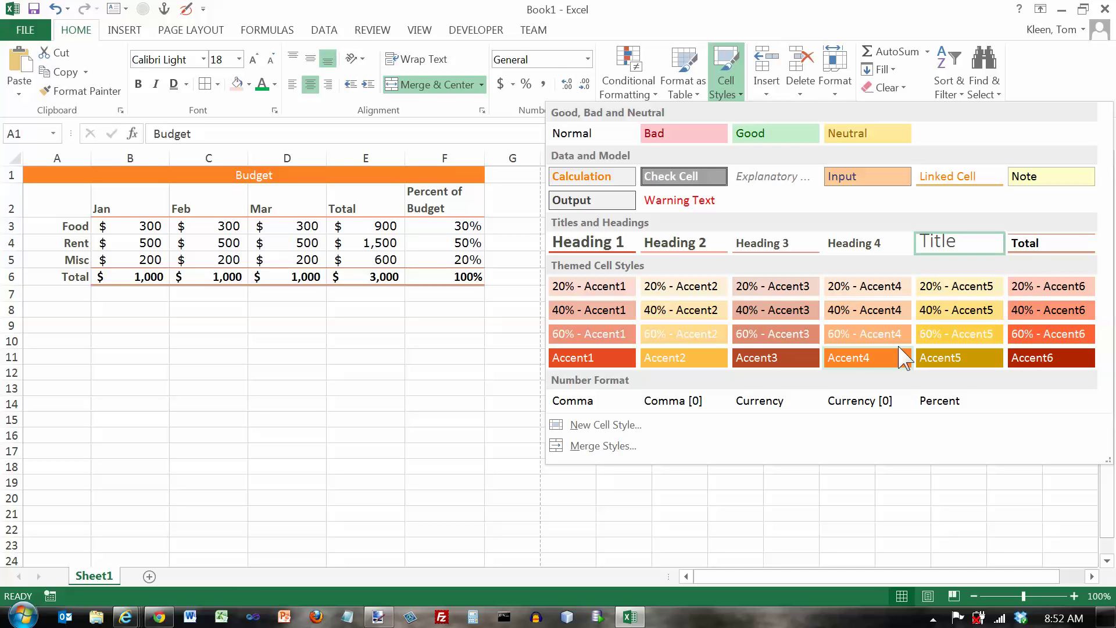
{"action": "left_click", "coordinate": [515, 180]}
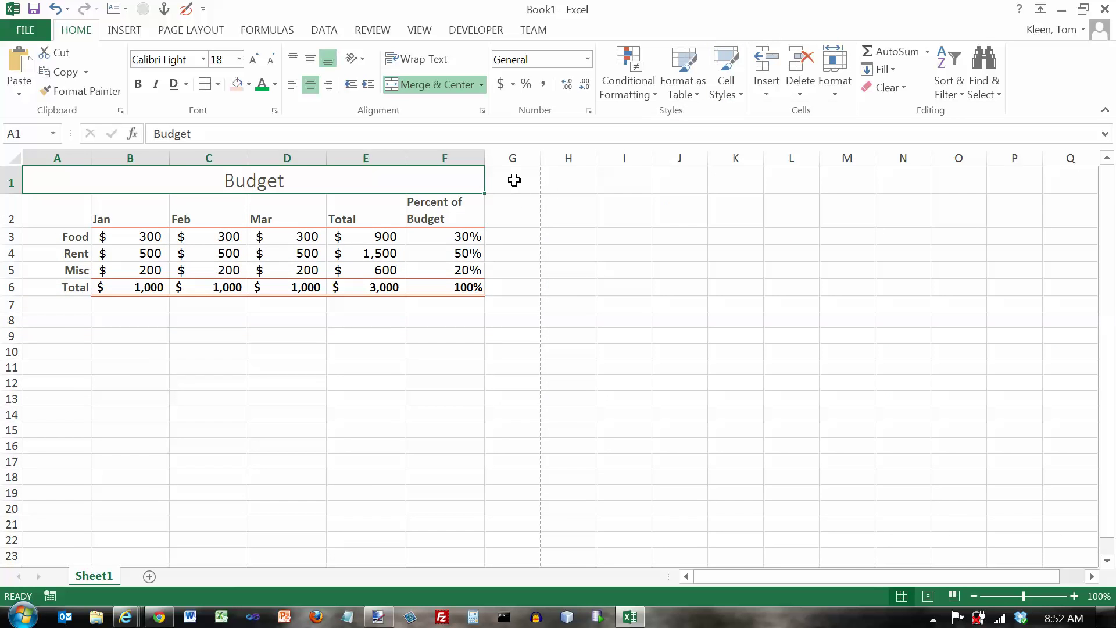
Set the theme colours to Office 2007 - 2010, turning the table's headings and borders blue.
{"action": "left_click", "coordinate": [181, 32]}
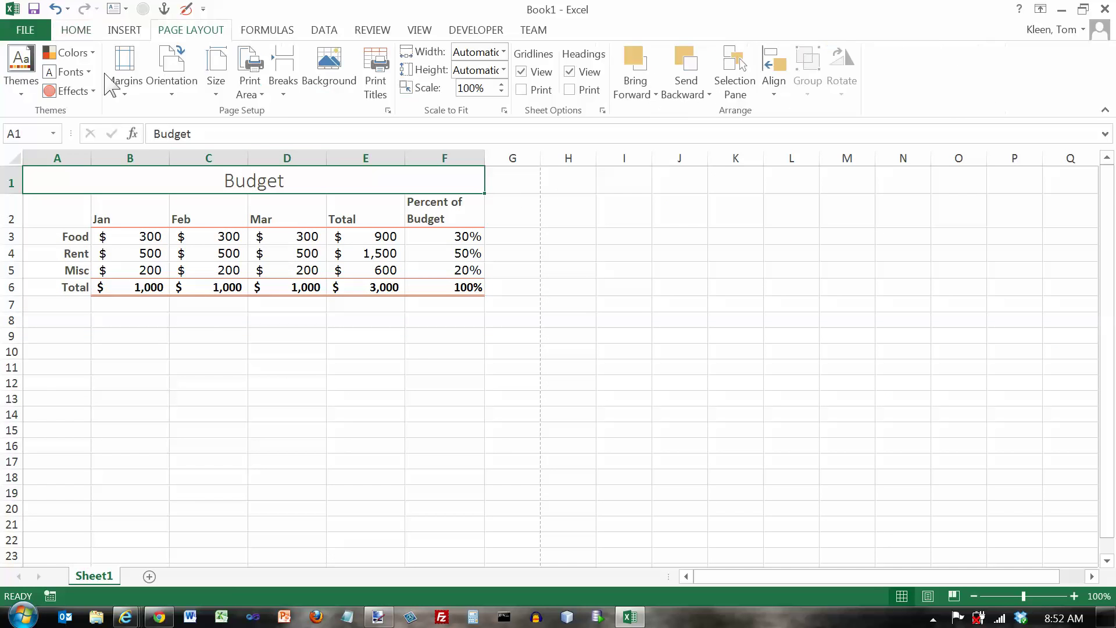
{"action": "left_click", "coordinate": [23, 87]}
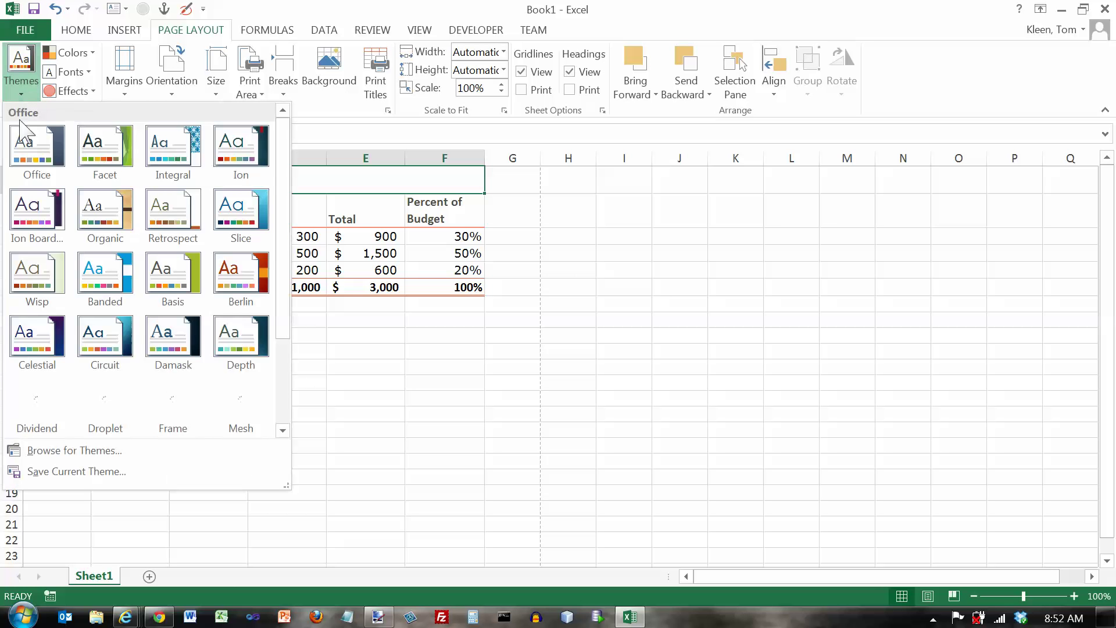
{"action": "left_click", "coordinate": [26, 146]}
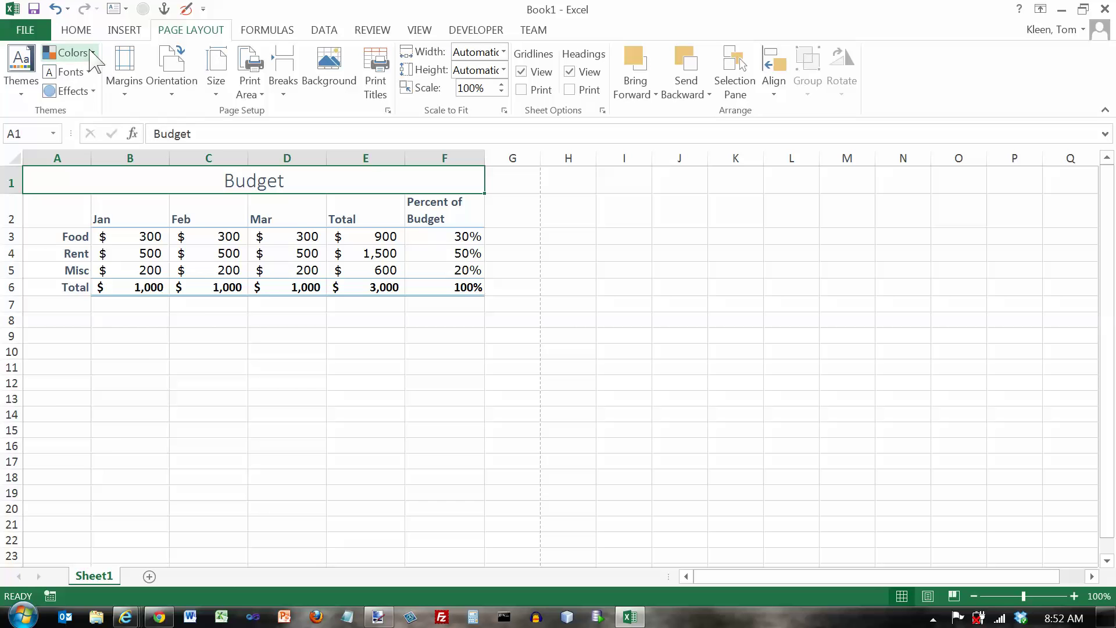
{"action": "left_click", "coordinate": [68, 53]}
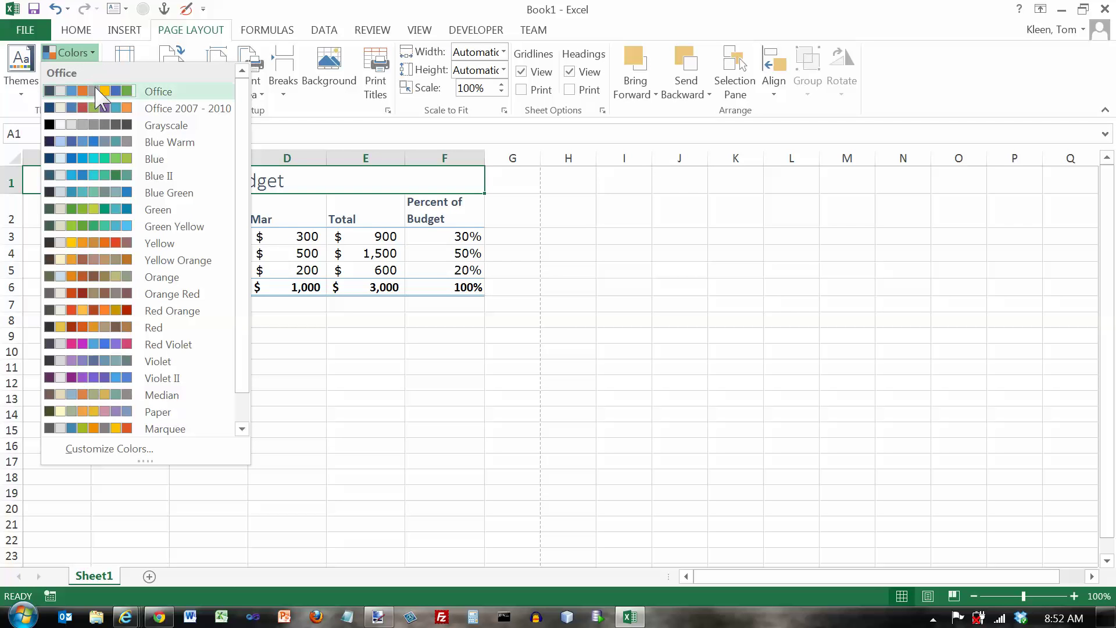
{"action": "left_click", "coordinate": [102, 109]}
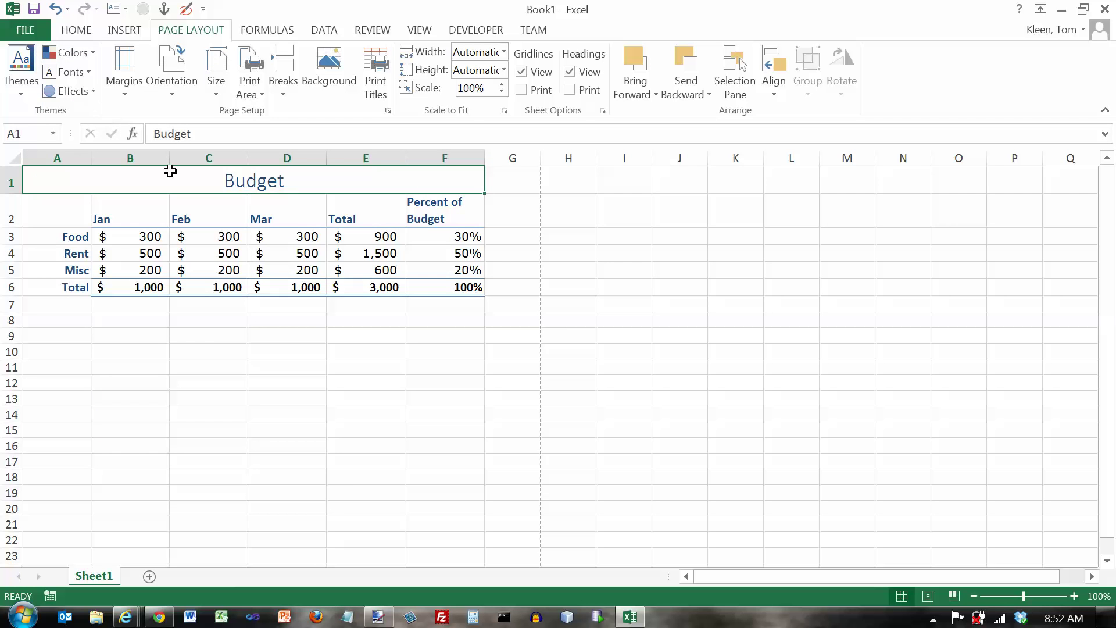
{"action": "left_click", "coordinate": [82, 30]}
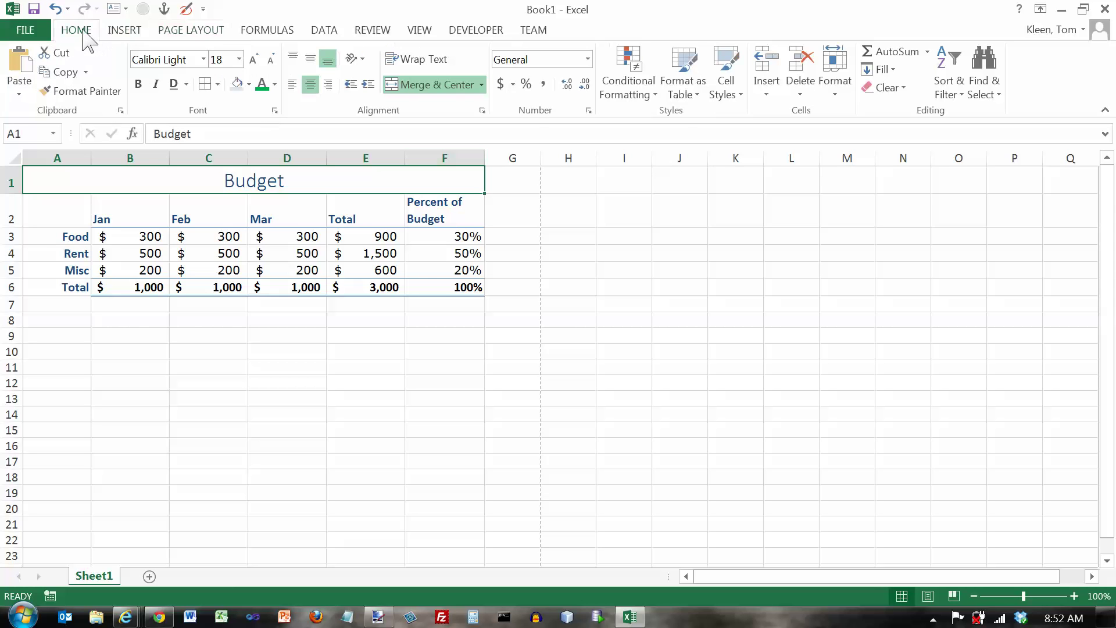